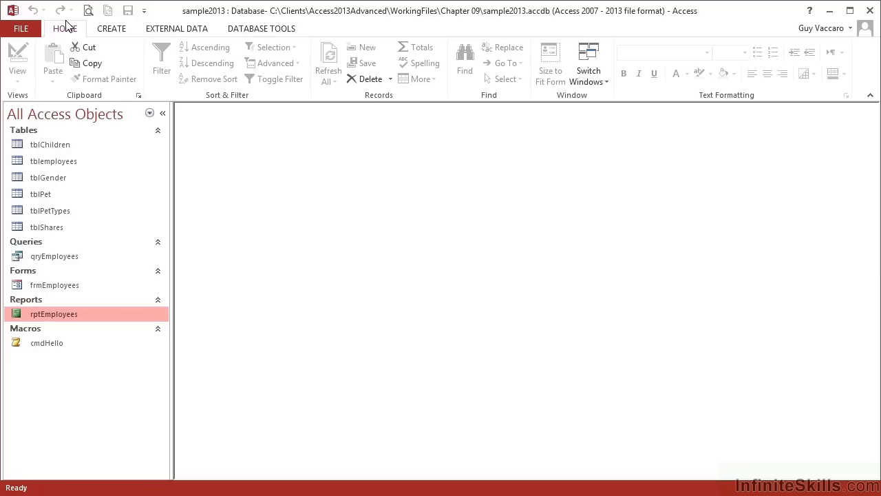
# Switch the sample2013 database's ribbon to the CREATE tab.
pyautogui.click(121, 32)
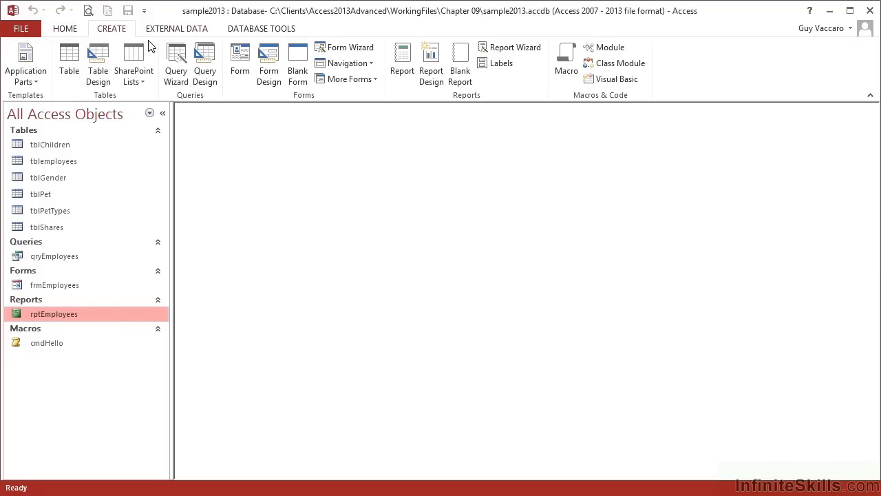
# Create a new blank macro, maximize Macro1, and browse the Add New Action list.
pyautogui.click(568, 73)
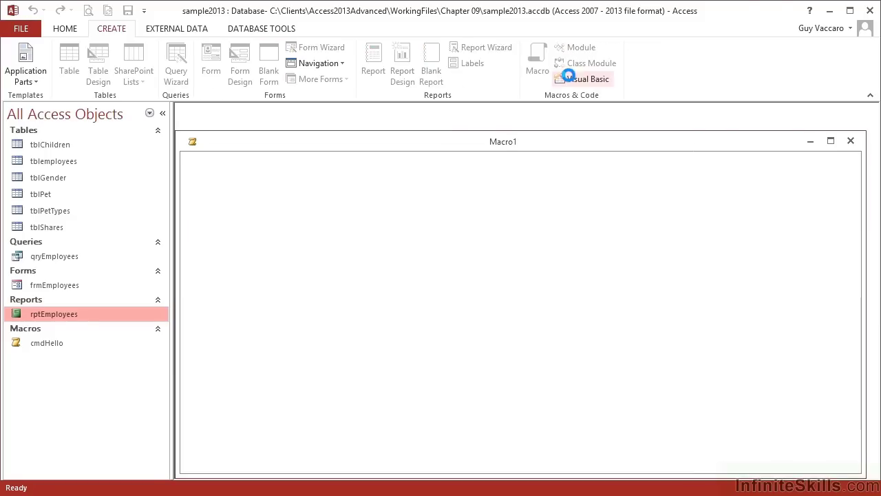
pyautogui.doubleClick(518, 143)
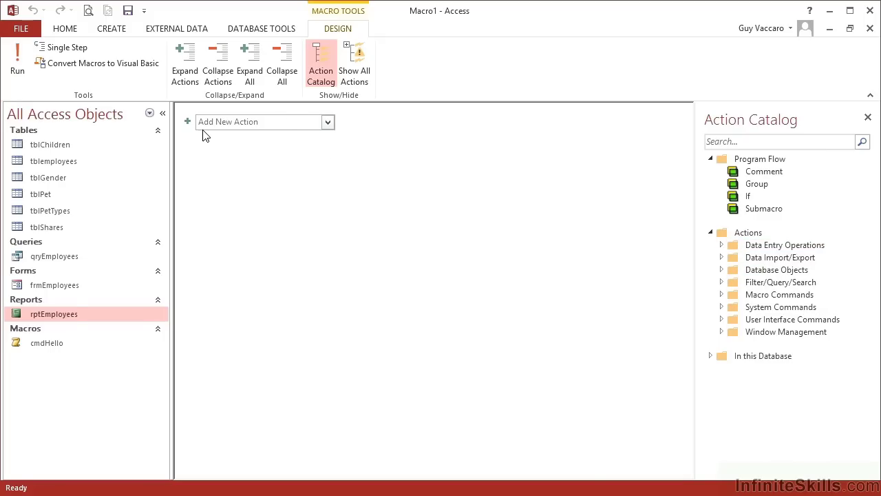
pyautogui.click(328, 123)
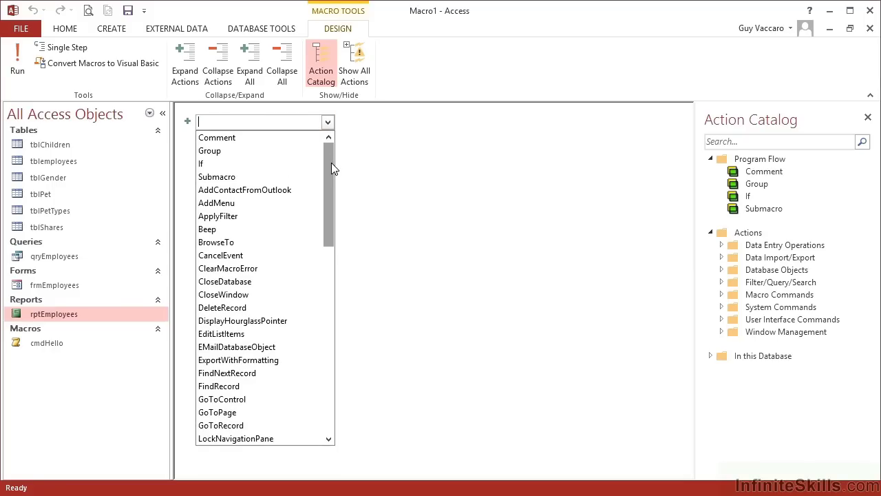
pyautogui.moveTo(331, 162); pyautogui.dragTo(327, 241)
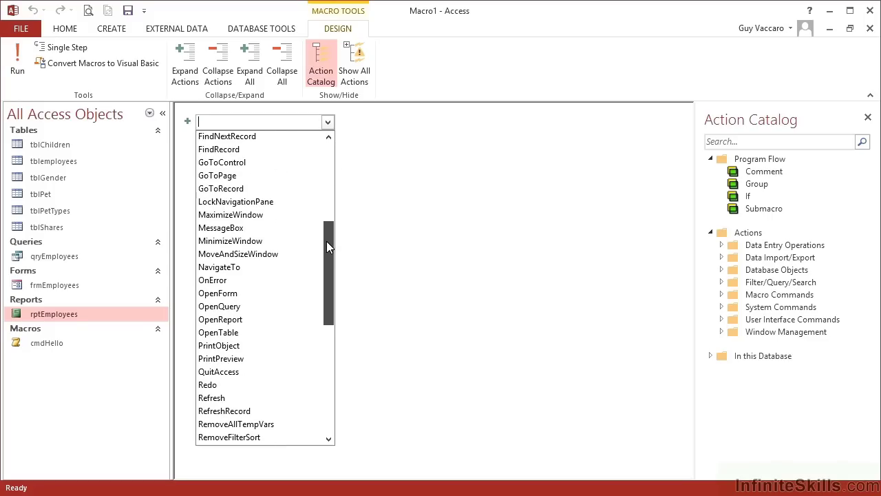
# Add an OpenForm action with Form Name frmEmployees and View set to Form.
pyautogui.click(232, 296)
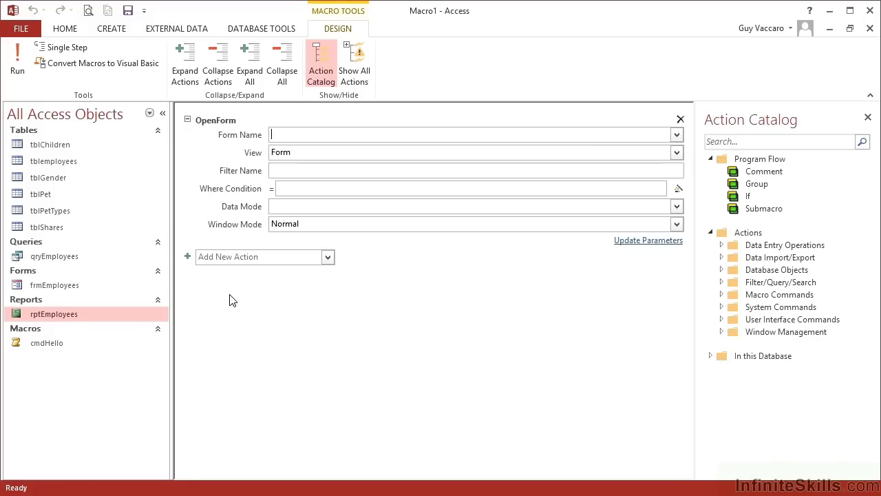
pyautogui.moveTo(231, 131)
pyautogui.click(677, 135)
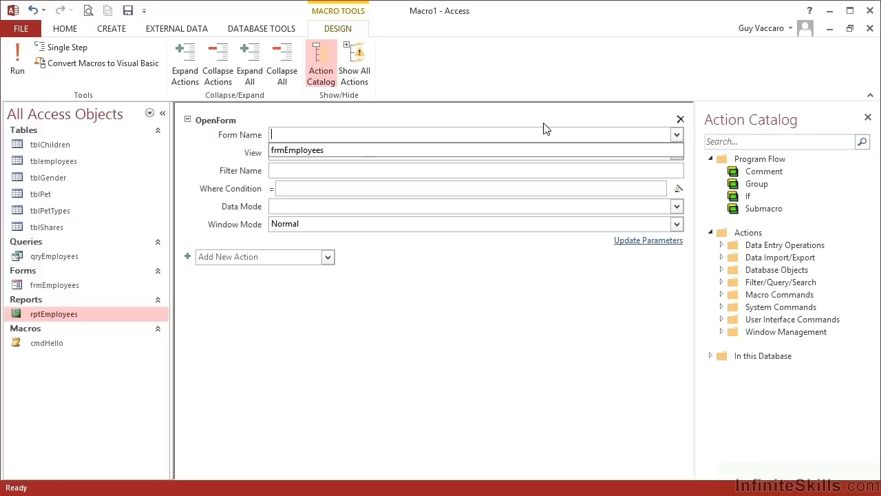
pyautogui.click(331, 149)
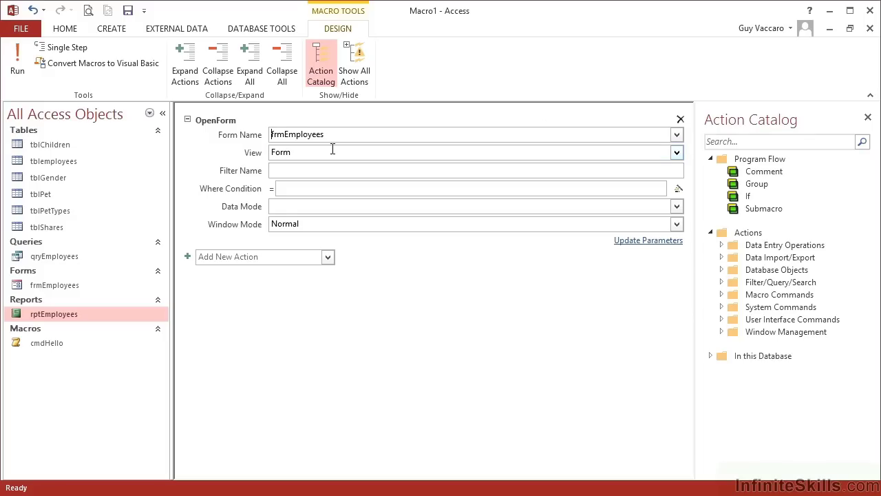
pyautogui.click(303, 155)
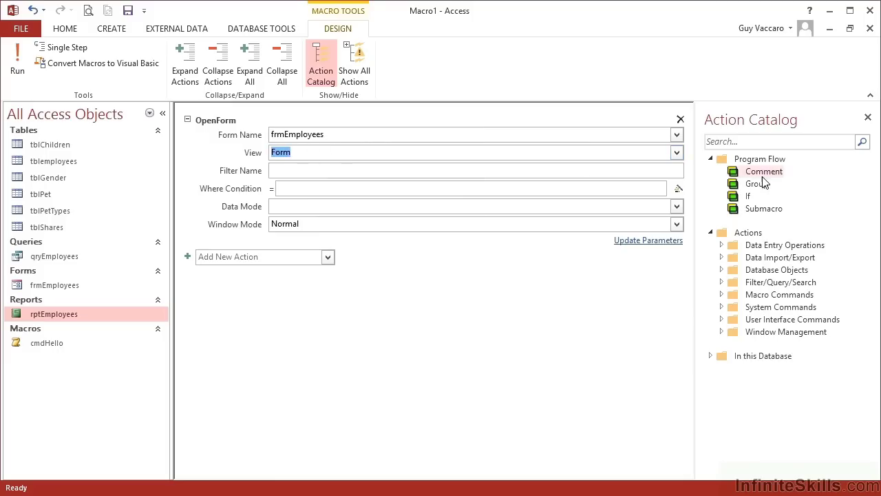
pyautogui.click(678, 153)
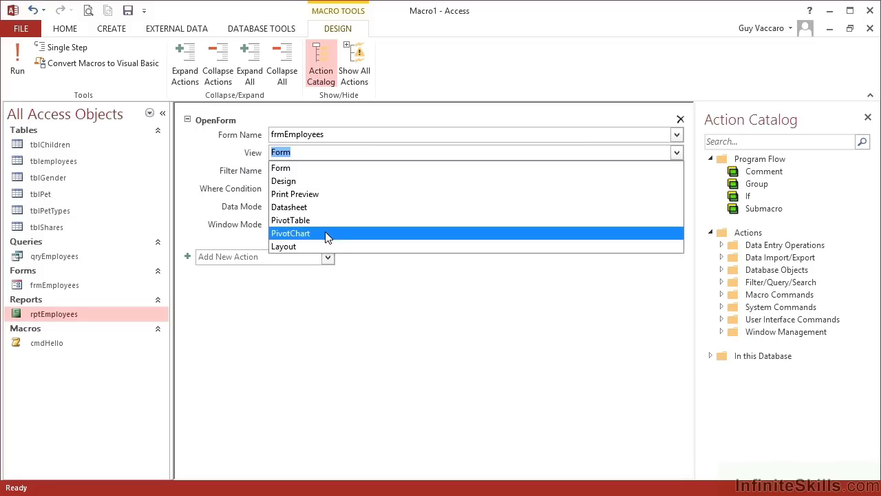
pyautogui.click(312, 172)
pyautogui.click(309, 171)
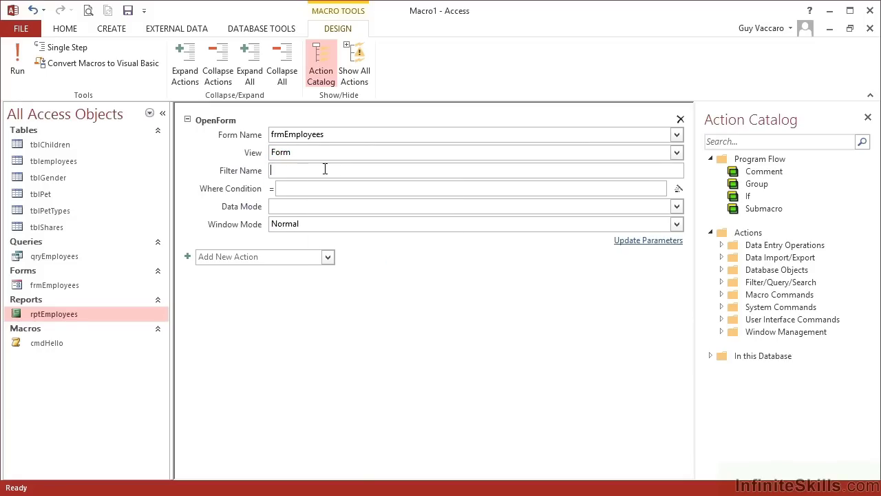
pyautogui.click(320, 188)
# Set the OpenForm Data Mode to Edit and keep Window Mode at Normal.
pyautogui.click(677, 206)
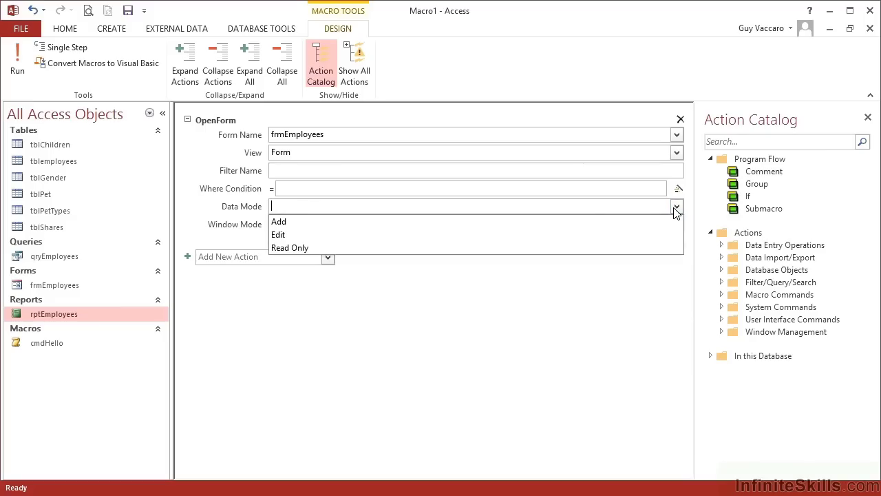
pyautogui.click(296, 238)
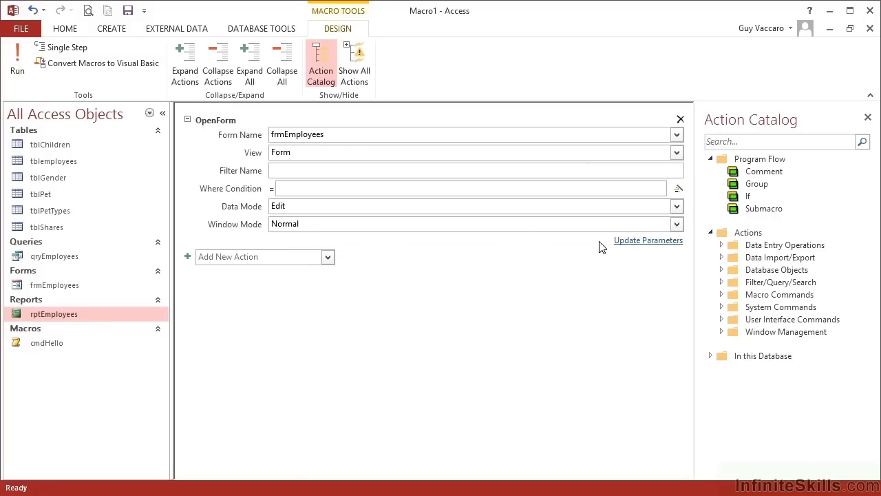
pyautogui.click(678, 226)
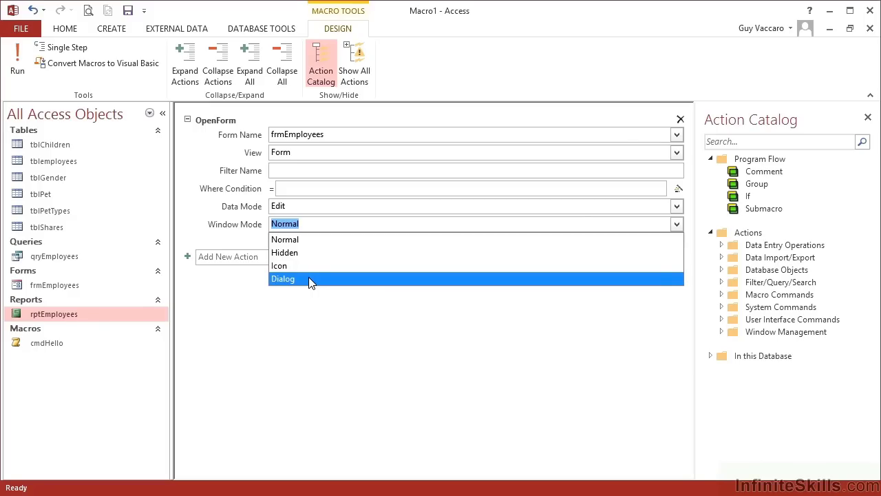
pyautogui.click(300, 241)
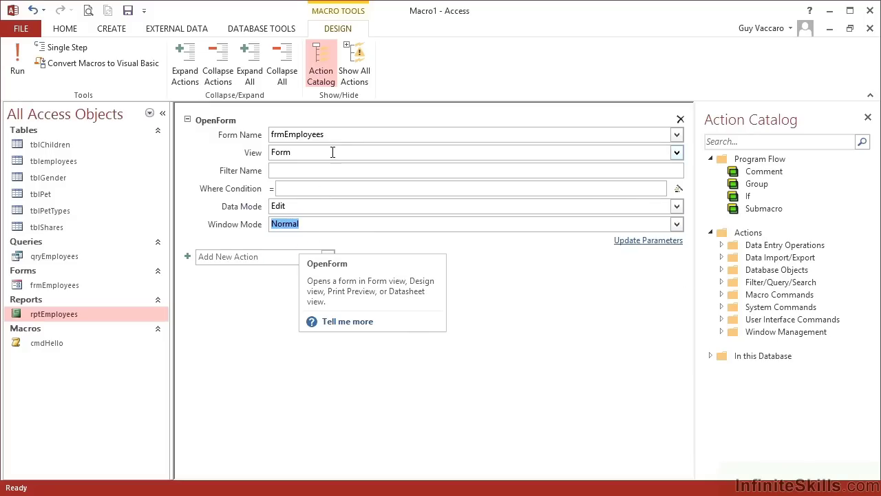
pyautogui.click(348, 135)
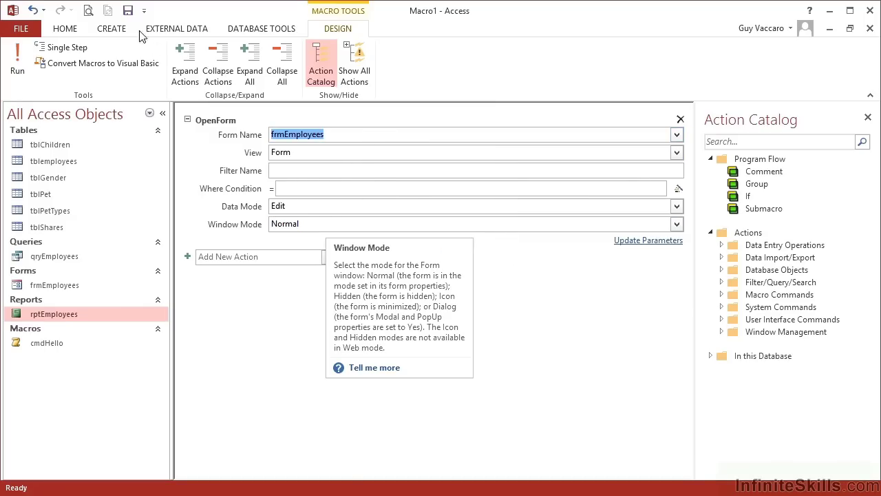
# Save the macro under the name cmdOpenEmployeeForm.
pyautogui.click(128, 10)
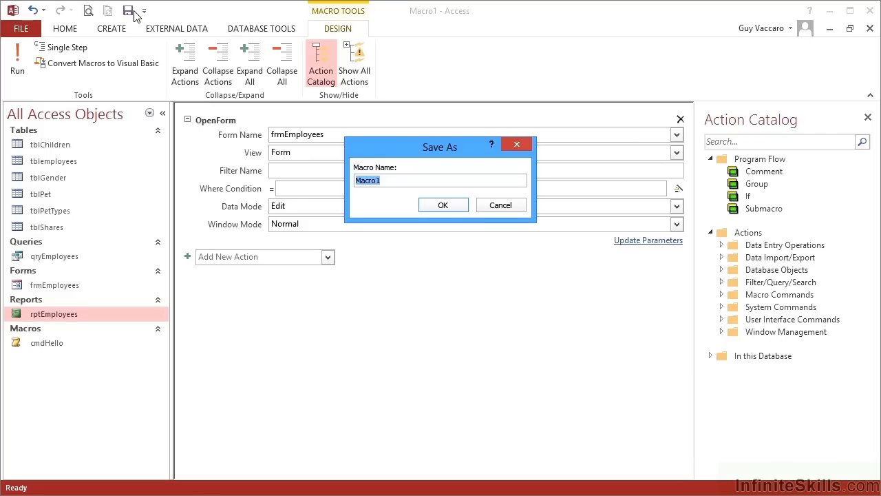
pyautogui.write('cmd')
pyautogui.write('OpenEmployeeForm')
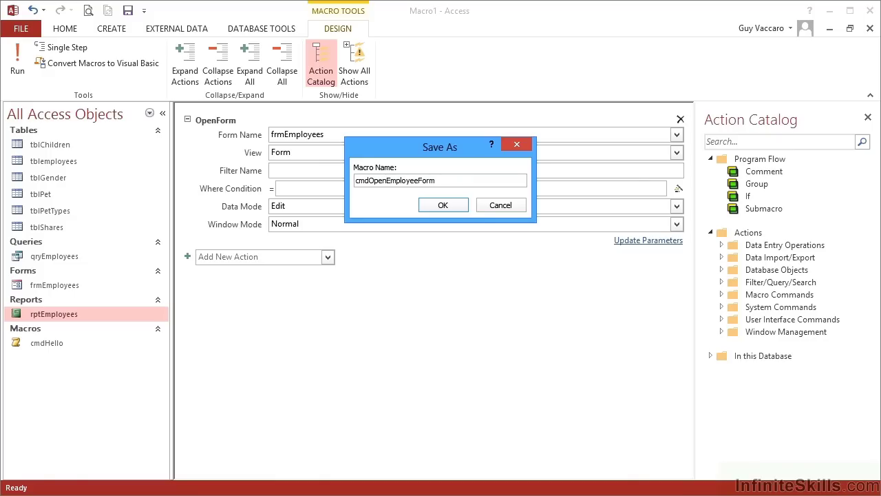
pyautogui.click(443, 205)
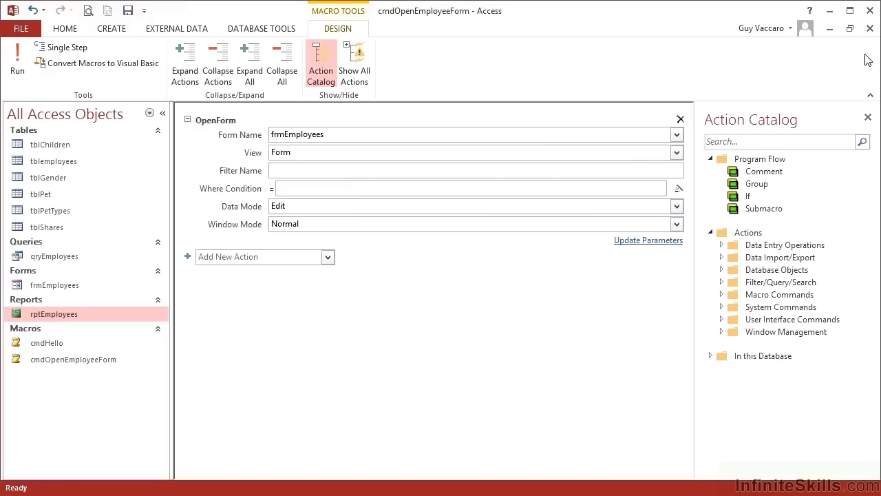
# Close the macro editor, run cmdOpenEmployeeForm, then maximize and close the opened frmEmployees.
pyautogui.click(870, 28)
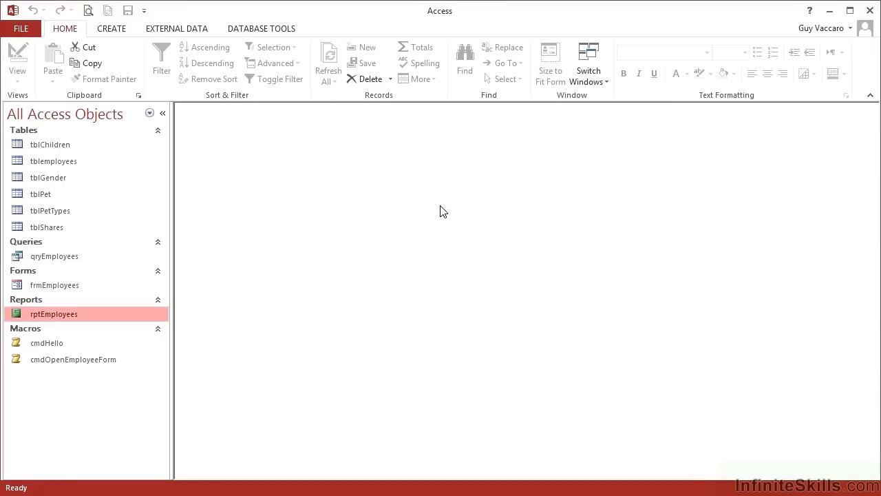
pyautogui.click(78, 364)
pyautogui.doubleClick(73, 365)
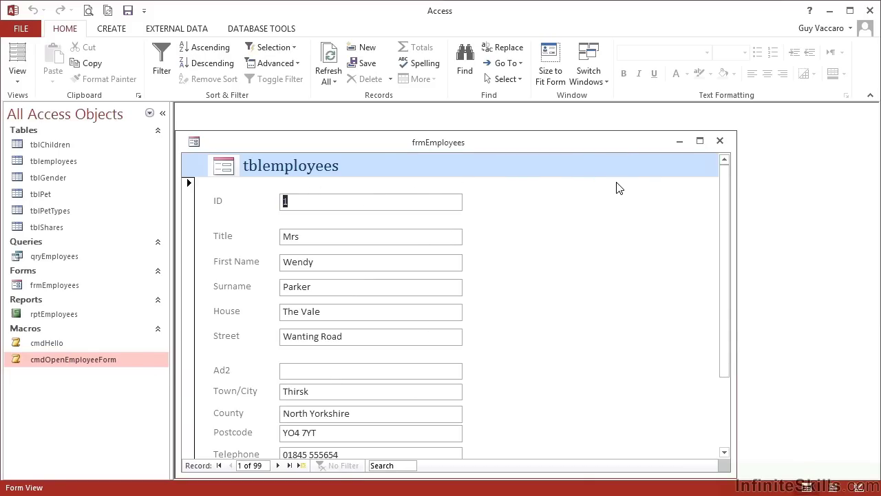
pyautogui.click(700, 141)
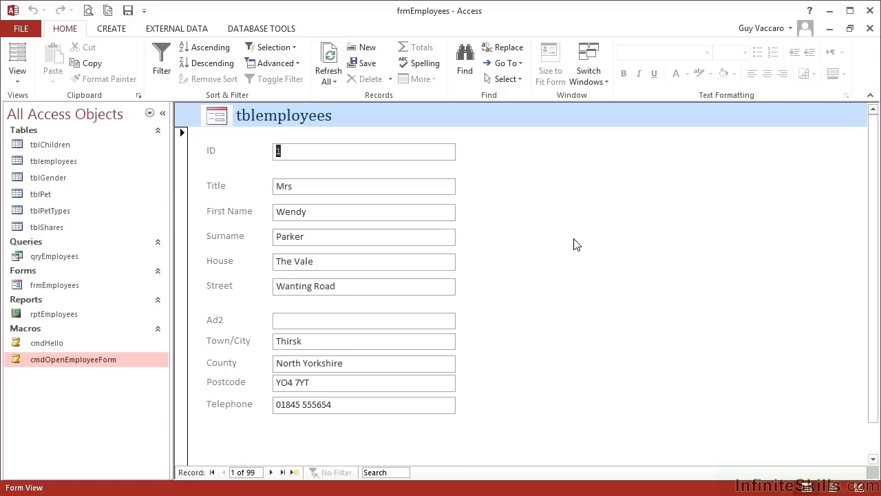
pyautogui.click(870, 28)
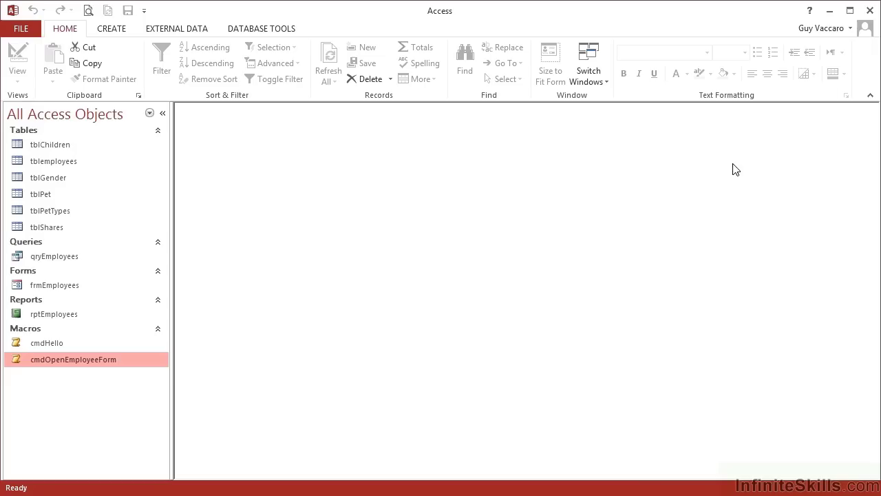
# Open cmdOpenEmployeeForm in Design View and add a MaximizeWindow action after OpenForm.
pyautogui.rightClick(56, 366)
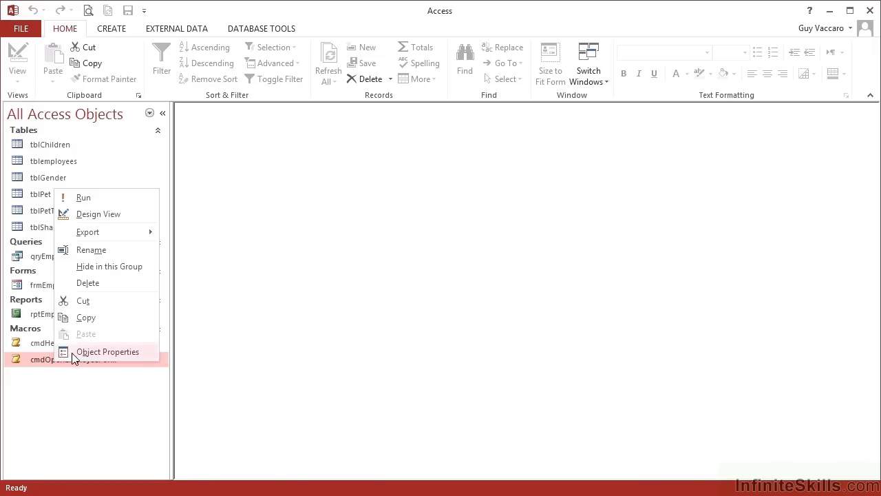
pyautogui.click(109, 215)
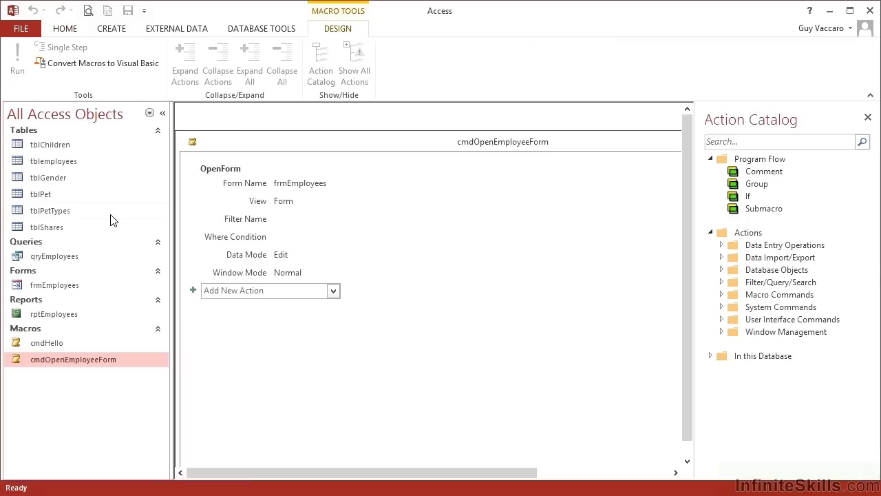
pyautogui.doubleClick(274, 146)
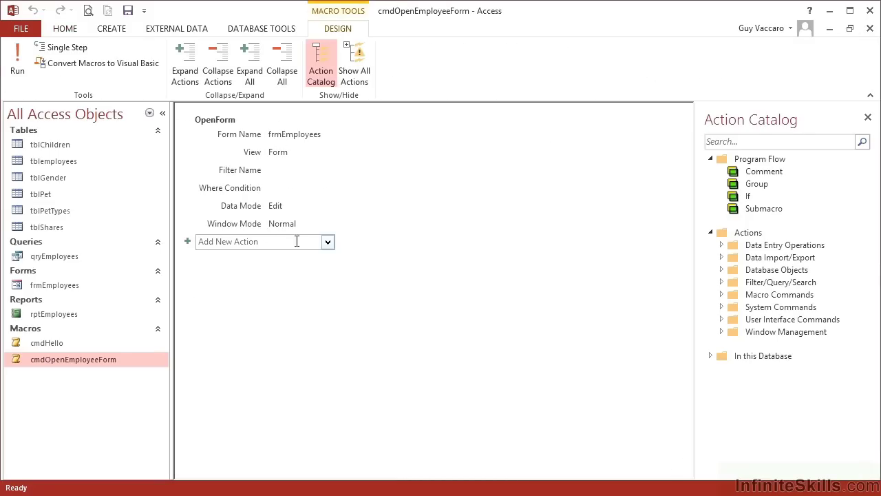
pyautogui.click(328, 242)
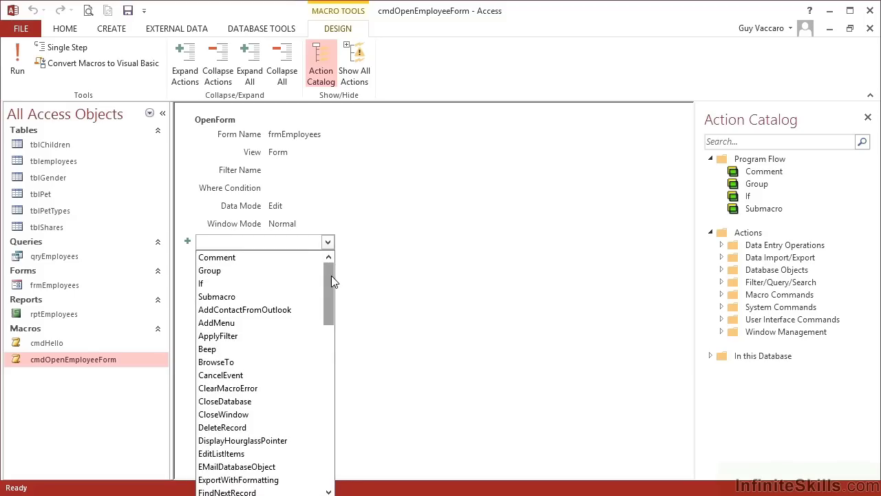
pyautogui.moveTo(331, 278); pyautogui.dragTo(337, 319)
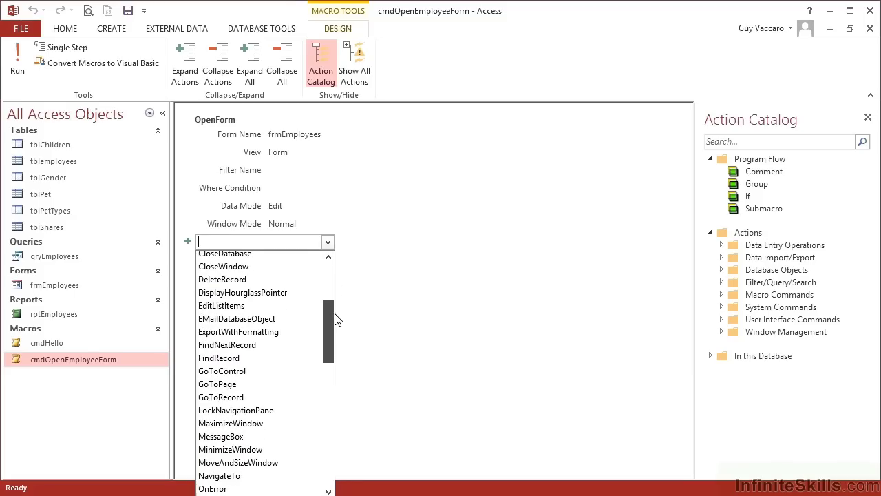
pyautogui.click(251, 423)
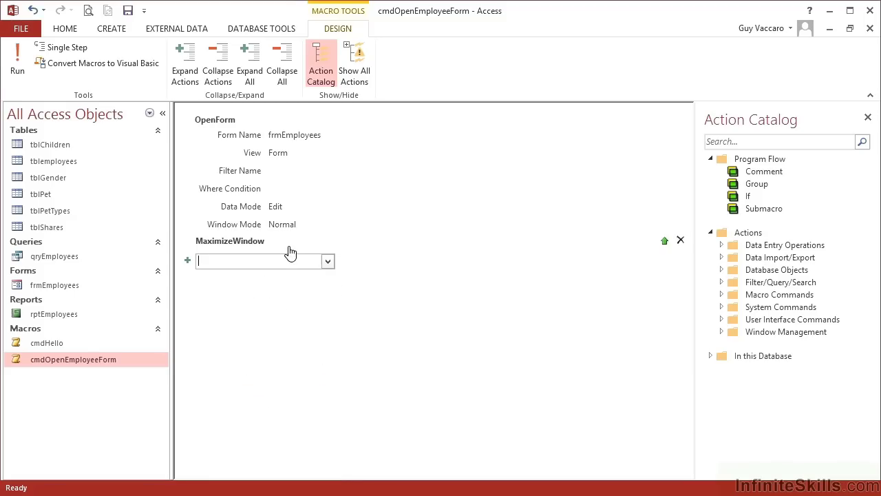
pyautogui.moveTo(288, 247)
# Close the designer, run cmdOpenEmployeeForm to confirm frmEmployees opens maximized, then close it.
pyautogui.click(870, 29)
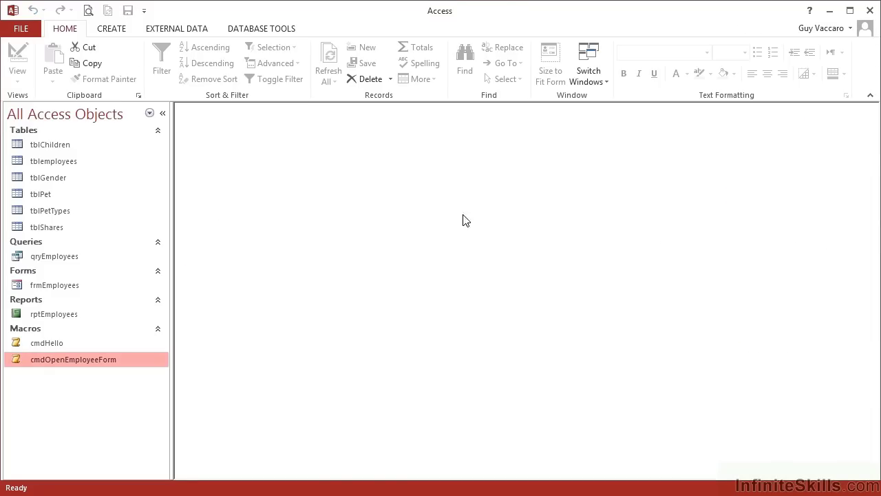
pyautogui.doubleClick(63, 359)
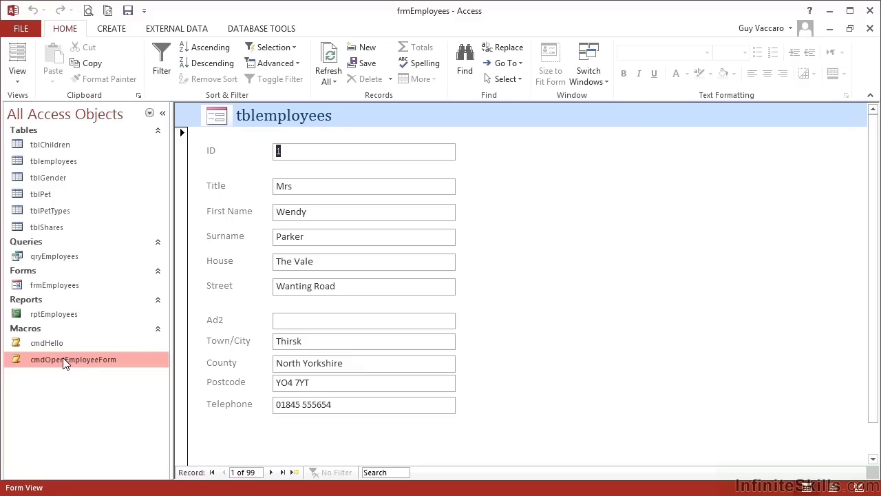
pyautogui.click(878, 33)
pyautogui.click(123, 31)
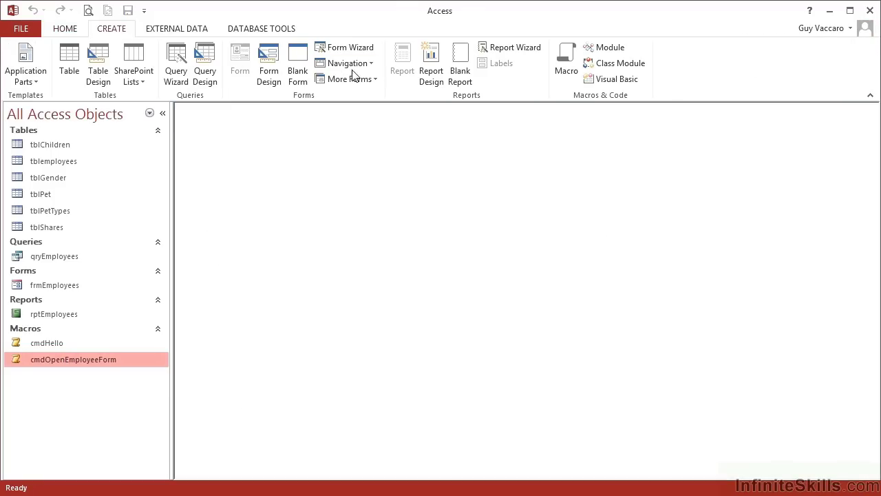
# Create a new macro with an OpenForm action for frmEmployees in Add data mode.
pyautogui.click(566, 72)
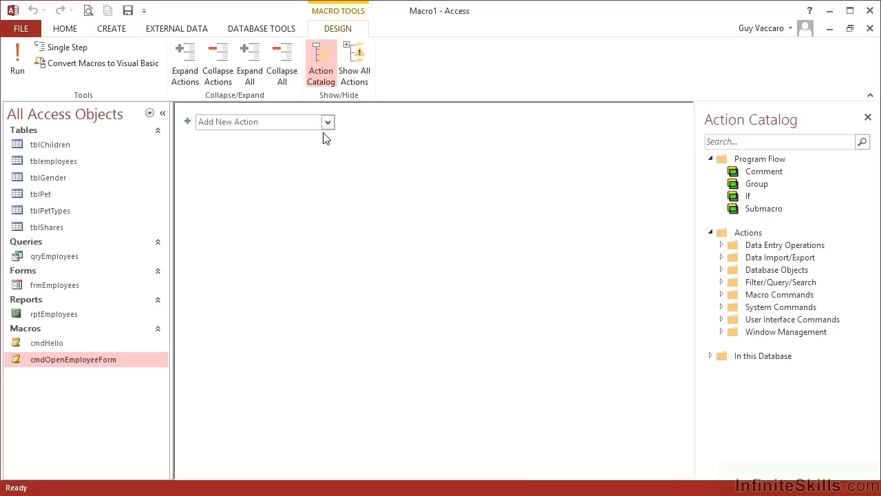
pyautogui.click(327, 124)
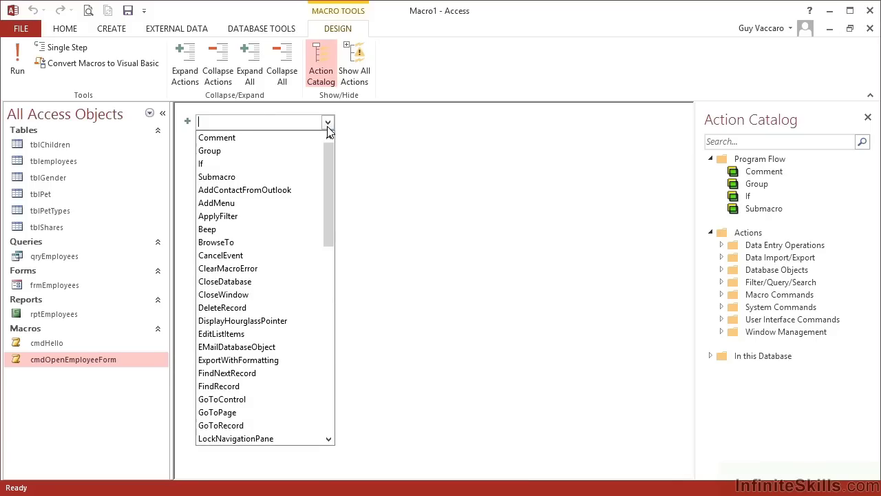
pyautogui.write('OpenForm')
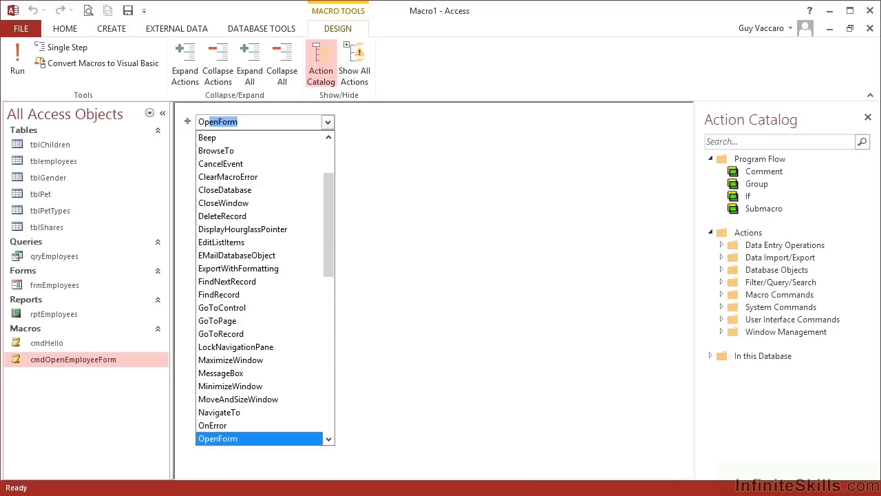
pyautogui.press('Return')
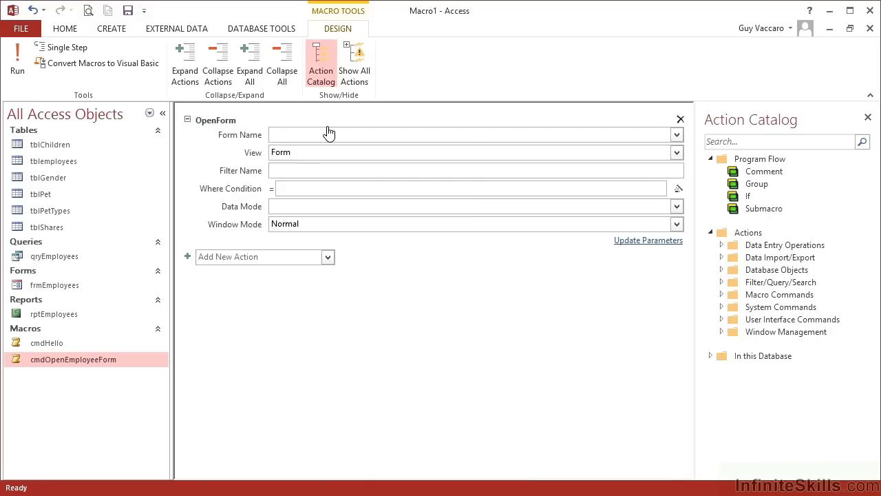
pyautogui.click(677, 135)
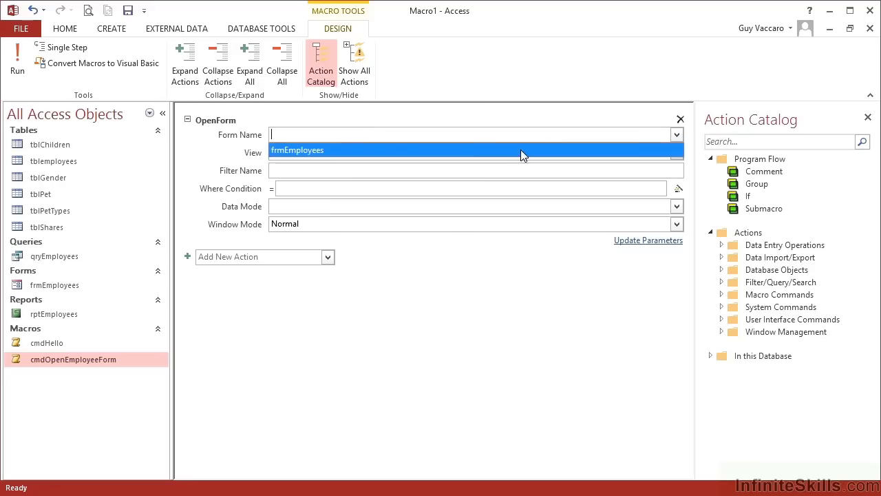
pyautogui.click(521, 151)
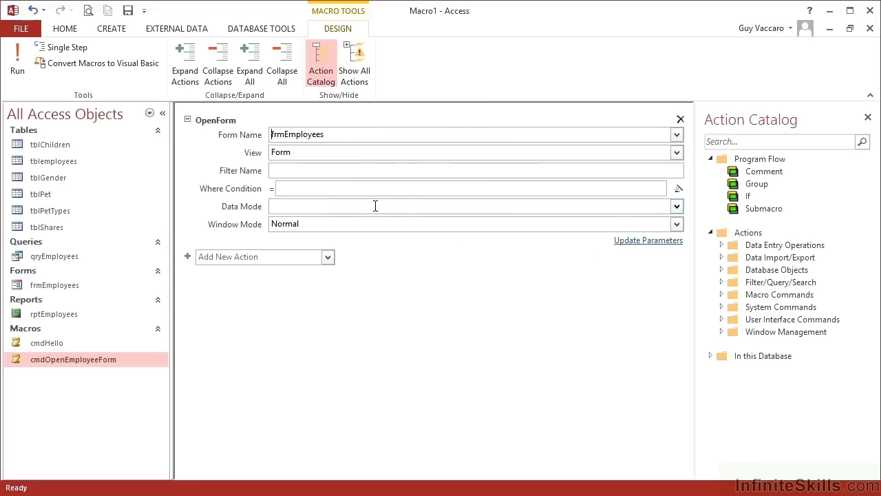
pyautogui.click(676, 206)
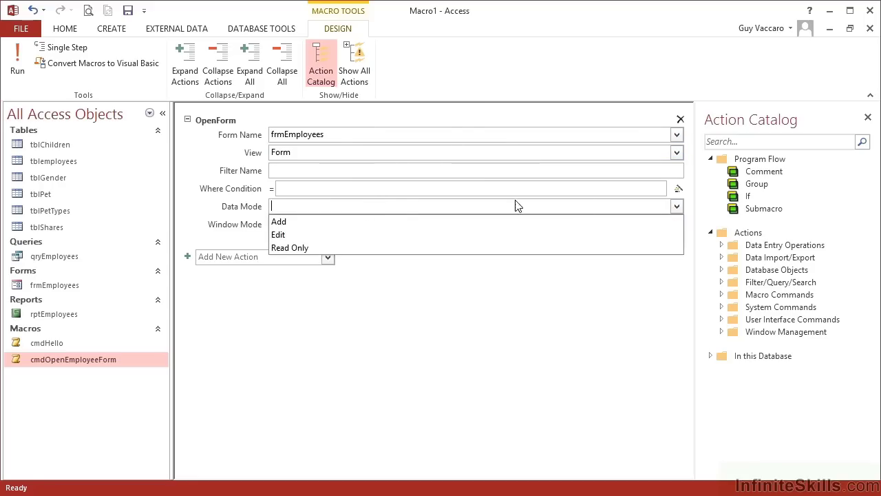
pyautogui.click(340, 234)
# Append a MaximizeWindow action and begin saving the macro.
pyautogui.click(328, 257)
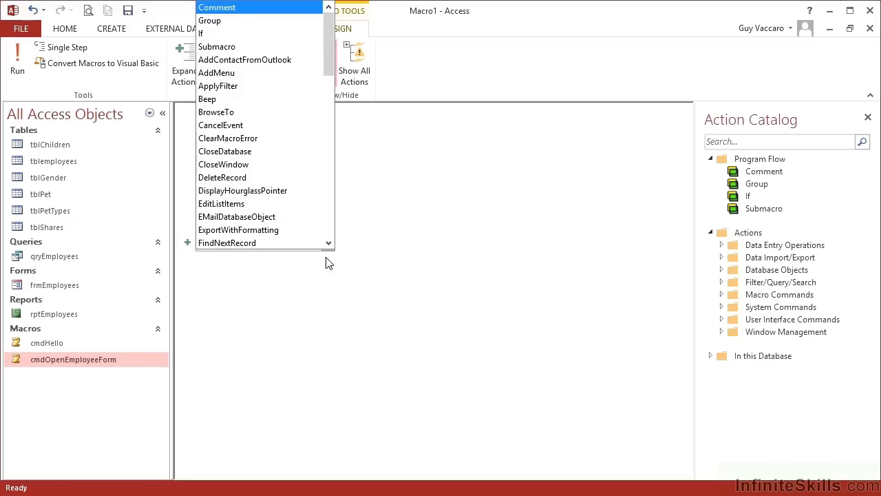
pyautogui.write('m')
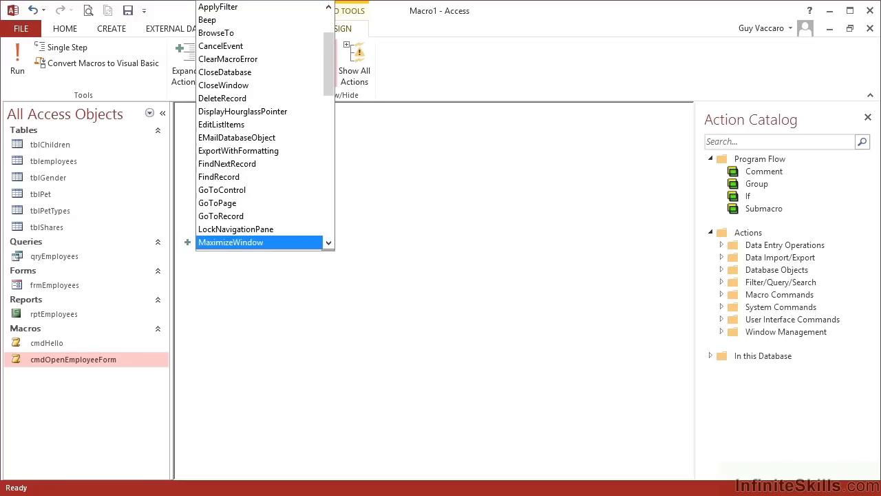
pyautogui.press('Return')
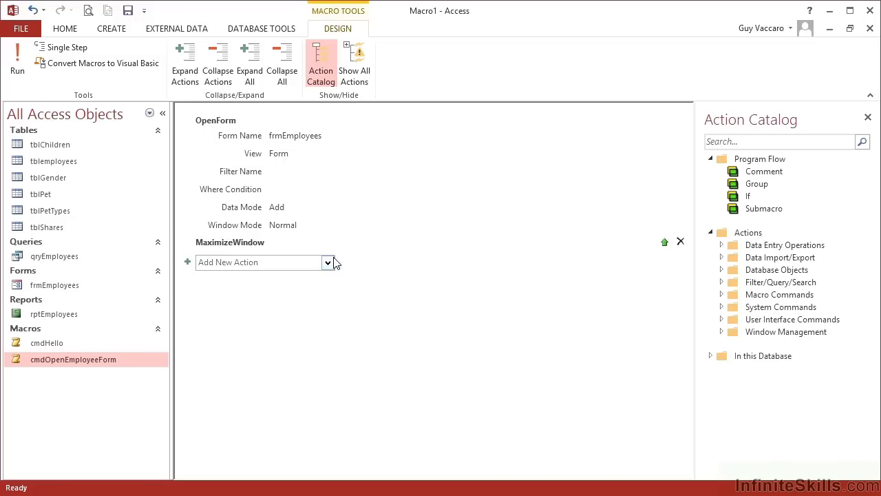
pyautogui.click(128, 13)
# Save as cmdOpenNewEmployeeForm, run it to see frmEmployees on a blank record, then close it.
pyautogui.write('c')
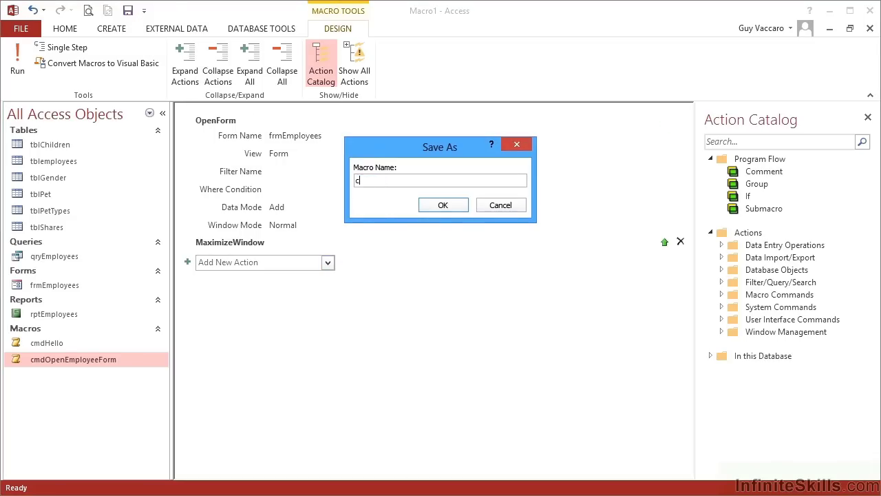
pyautogui.write('mdOpenNewEmployeeForm')
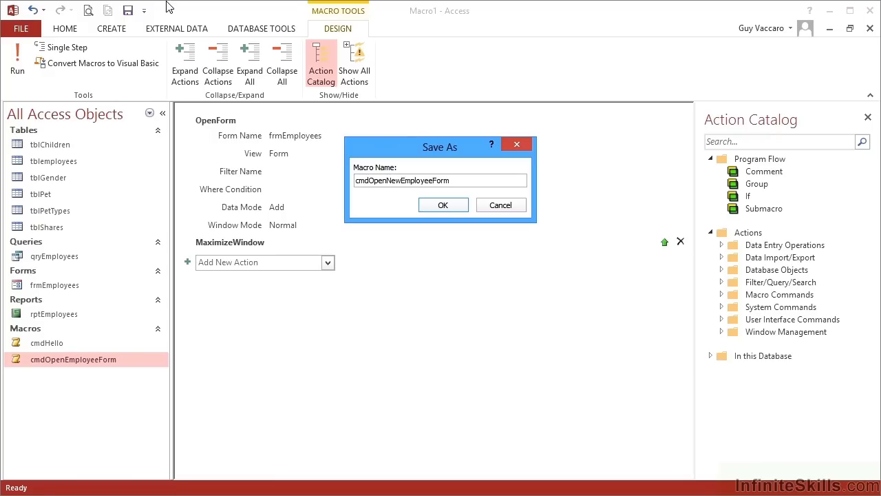
pyautogui.click(442, 205)
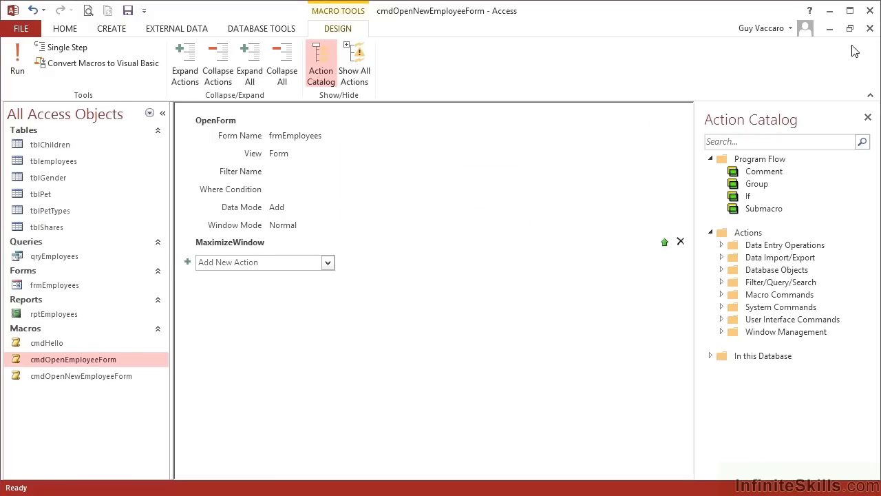
pyautogui.click(867, 28)
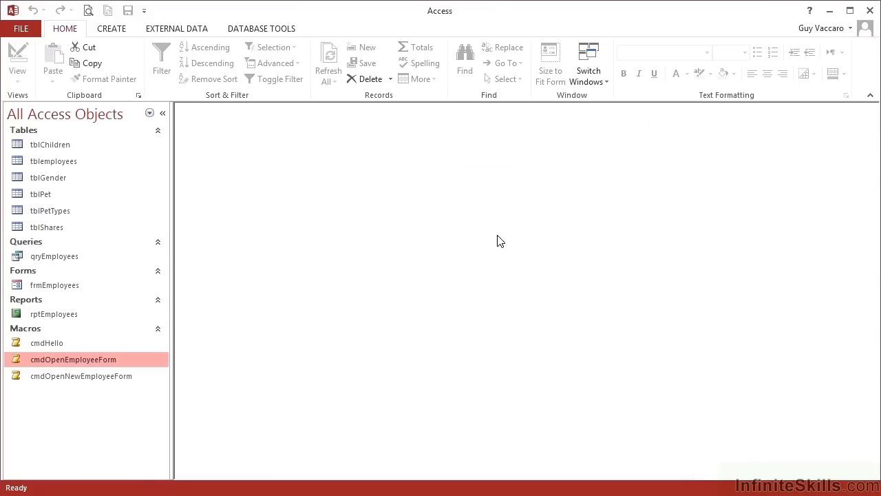
pyautogui.click(88, 378)
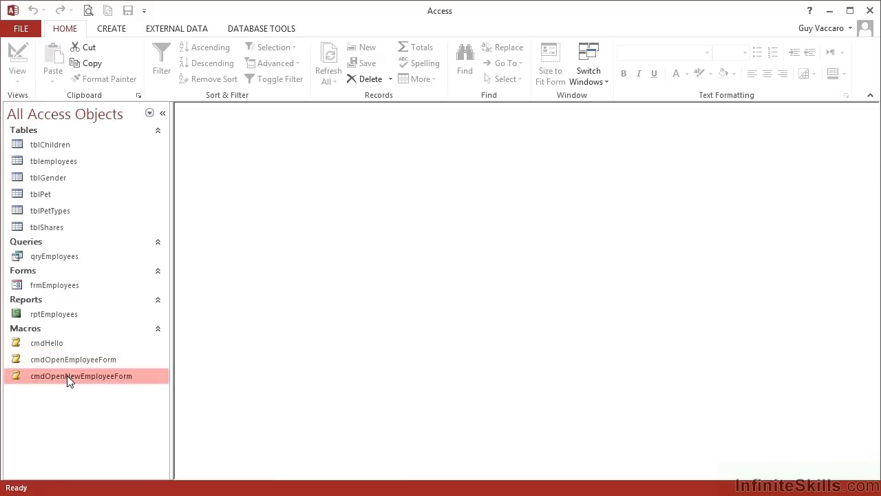
pyautogui.doubleClick(69, 381)
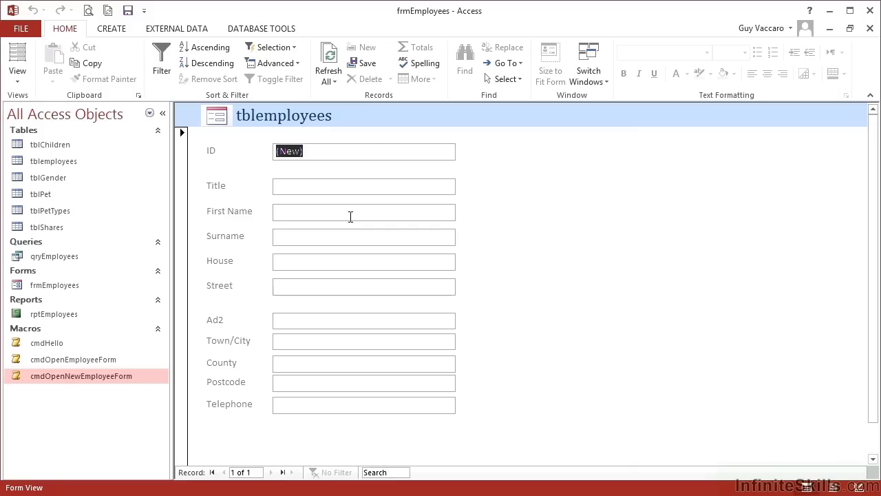
pyautogui.click(869, 28)
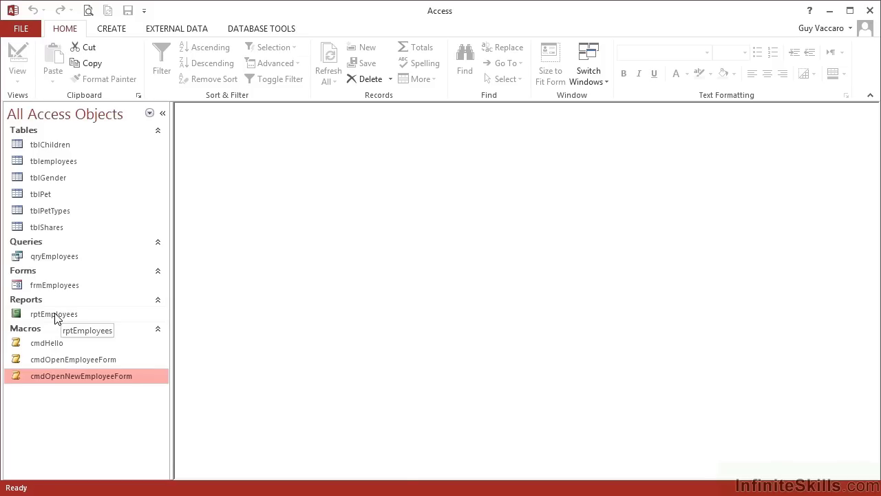
# Start a new macro with an OpenReport action targeting rptEmployees.
pyautogui.click(125, 28)
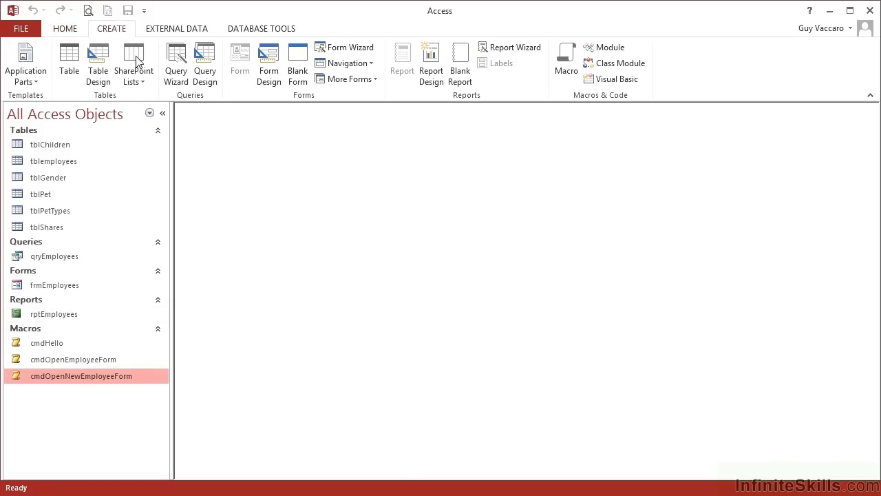
pyautogui.click(565, 69)
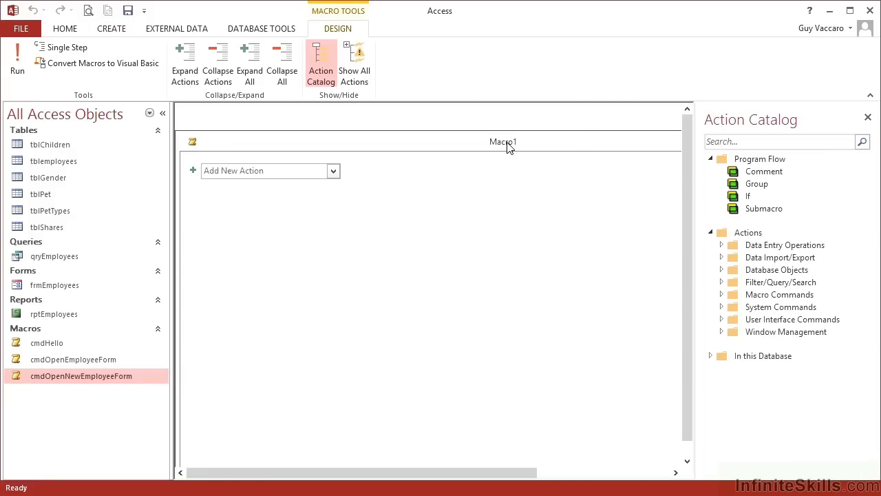
pyautogui.click(328, 122)
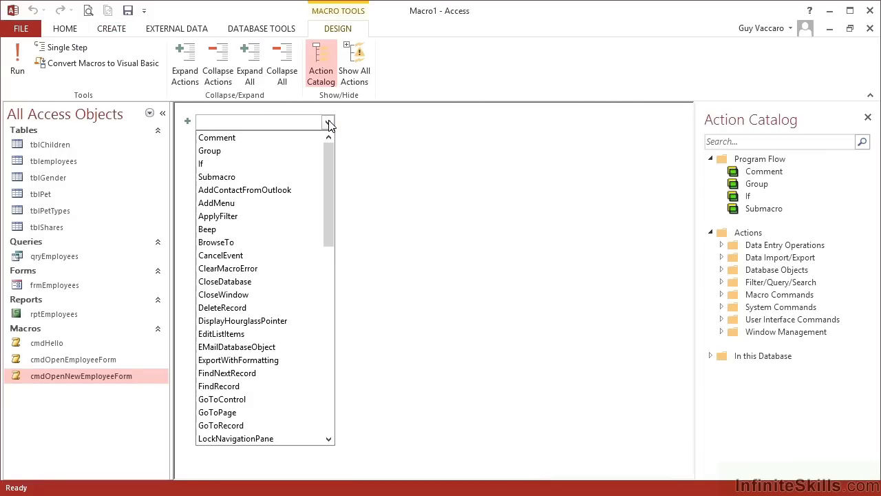
pyautogui.write('OpenReport')
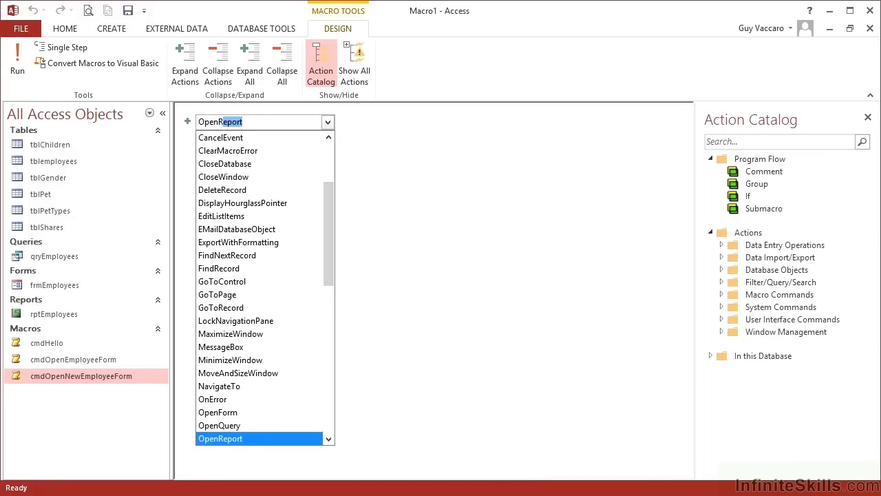
pyautogui.press('Return')
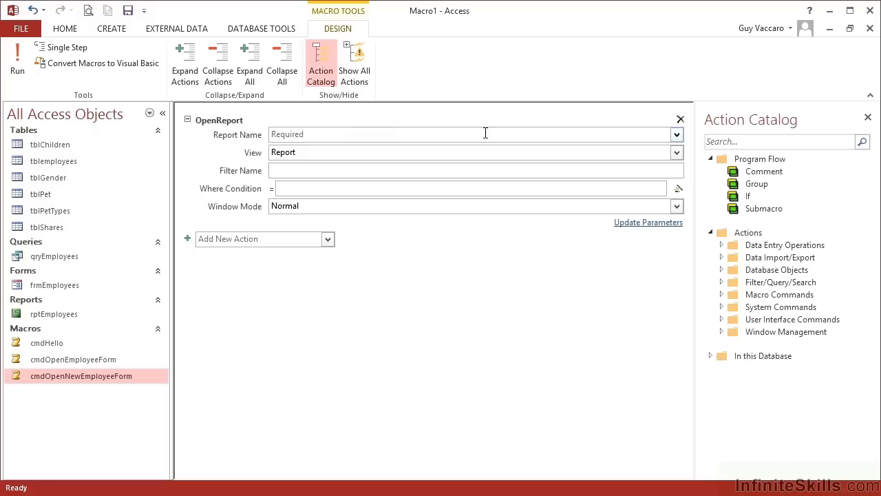
pyautogui.click(677, 136)
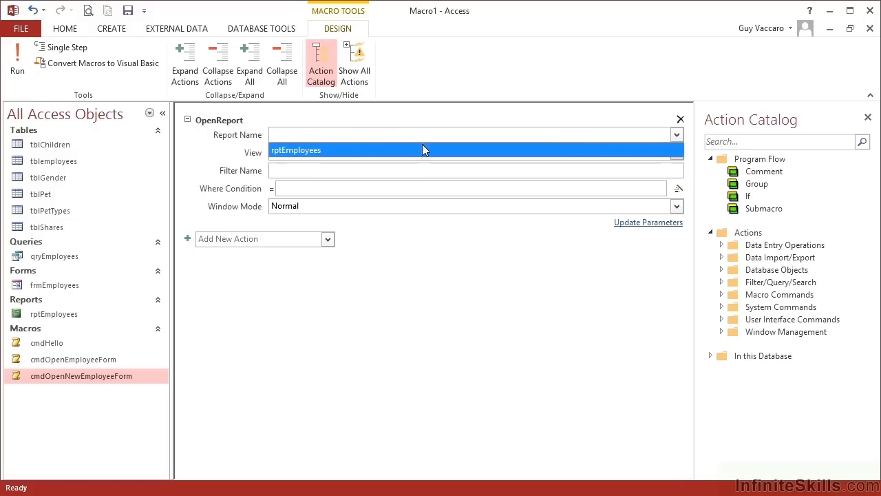
pyautogui.click(306, 153)
# Set the report's View to Print Preview and keep Window Mode as Normal.
pyautogui.click(334, 152)
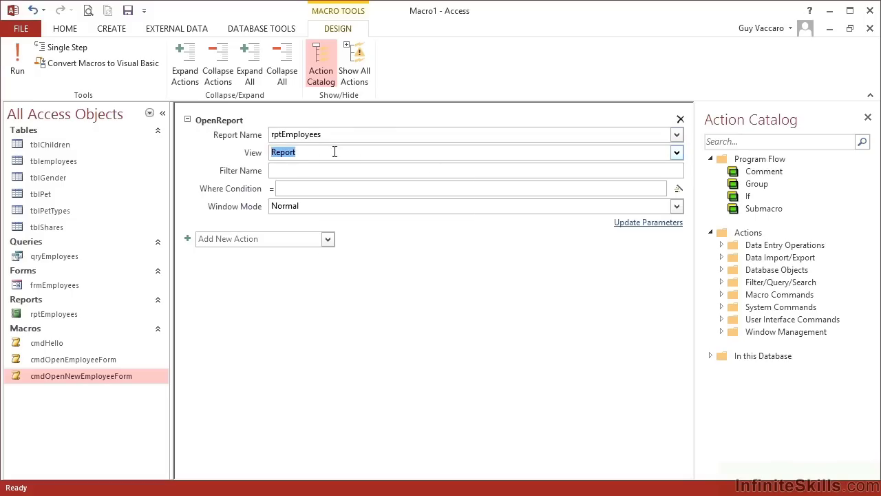
pyautogui.click(677, 153)
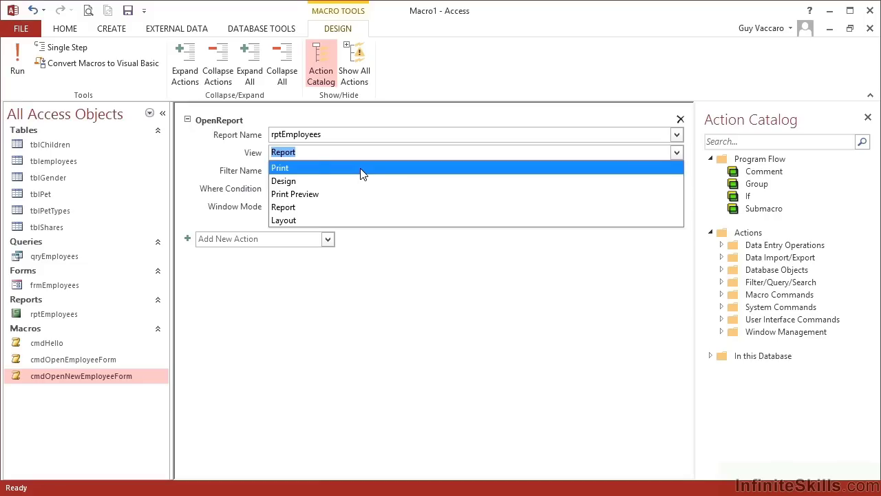
pyautogui.click(310, 194)
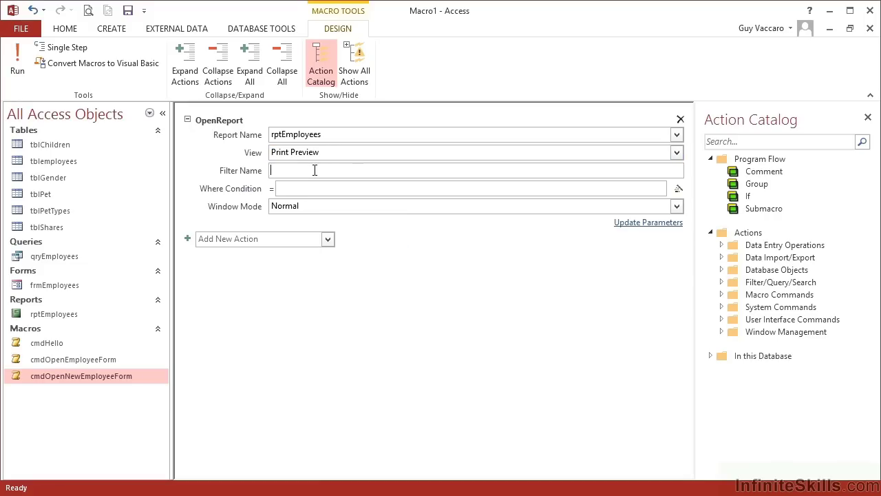
pyautogui.click(328, 186)
pyautogui.click(389, 209)
pyautogui.click(677, 206)
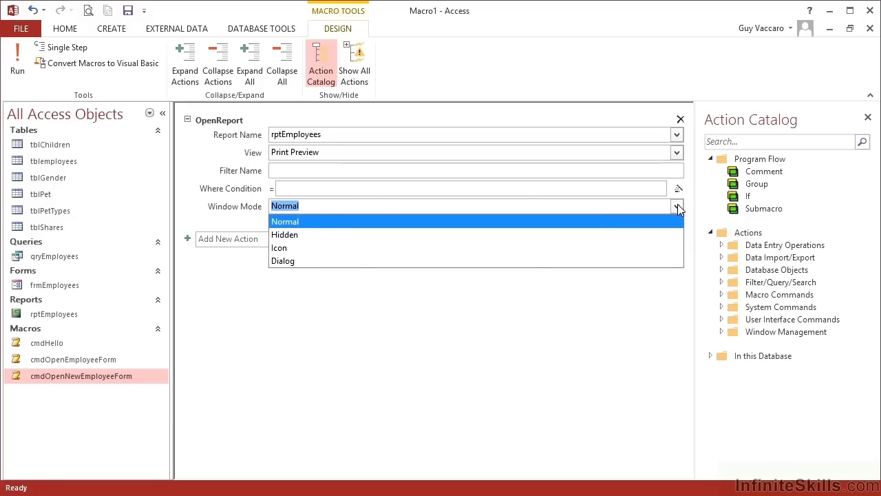
pyautogui.click(677, 205)
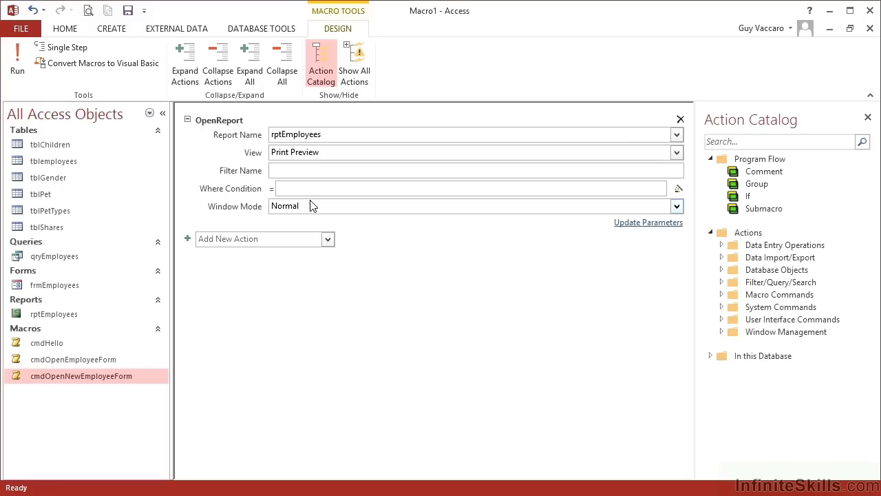
# Add a MaximizeWindow action after the OpenReport action.
pyautogui.click(309, 239)
pyautogui.click(327, 239)
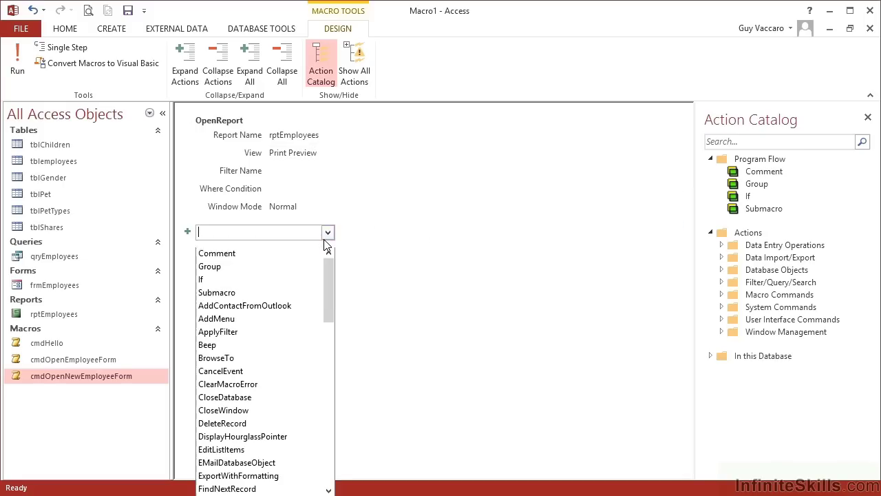
pyautogui.write('MaximizeWindow')
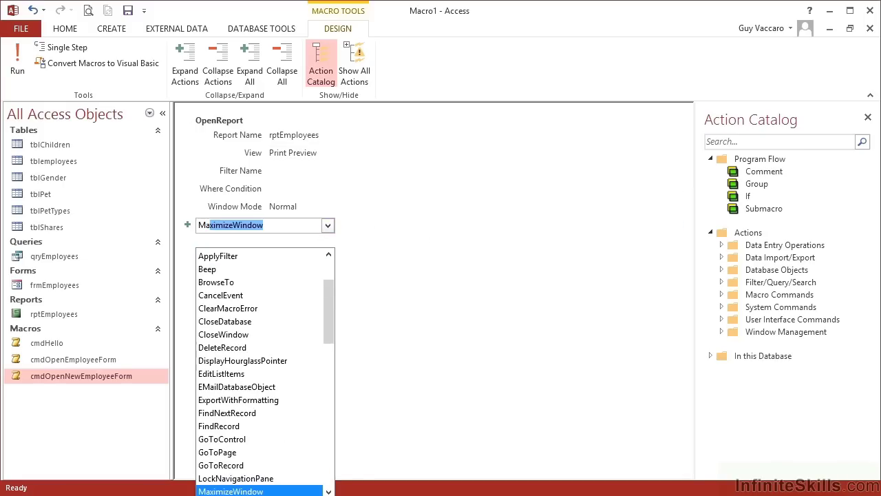
pyautogui.press('Return')
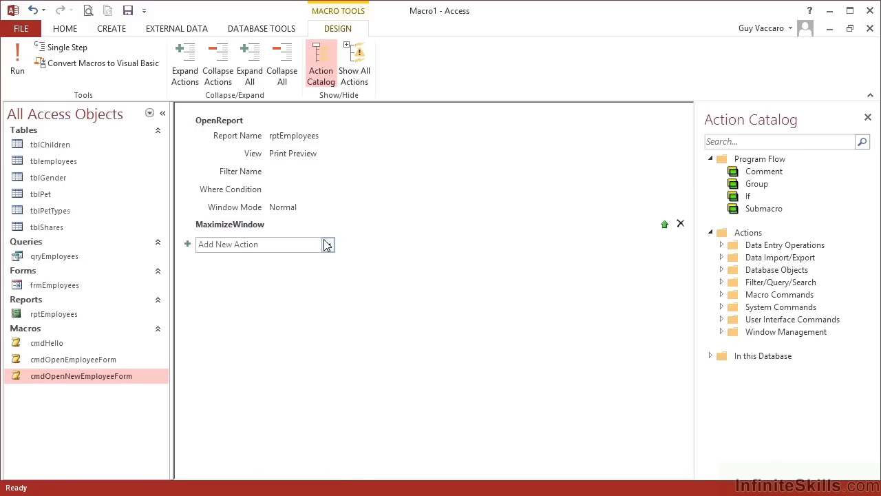
# Save the macro as cmdOpenReportEmployees.
pyautogui.click(128, 10)
pyautogui.write('cmd')
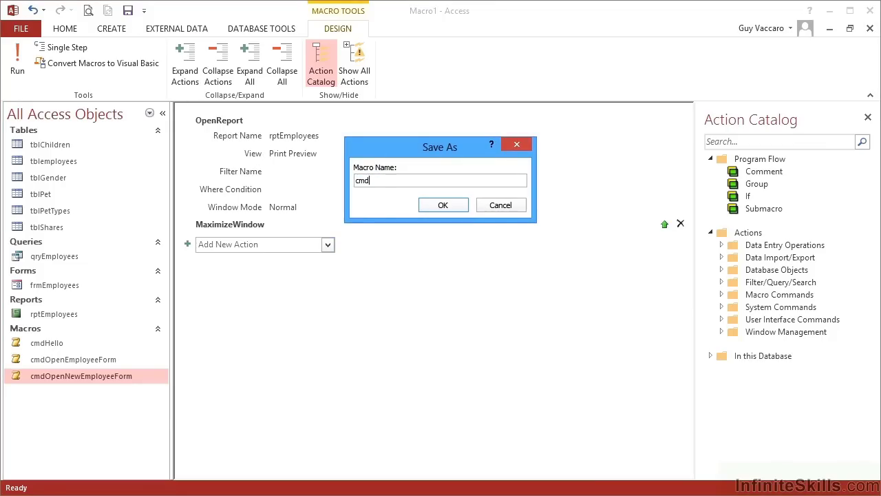
pyautogui.write('OpenReportEmployees')
pyautogui.click(441, 205)
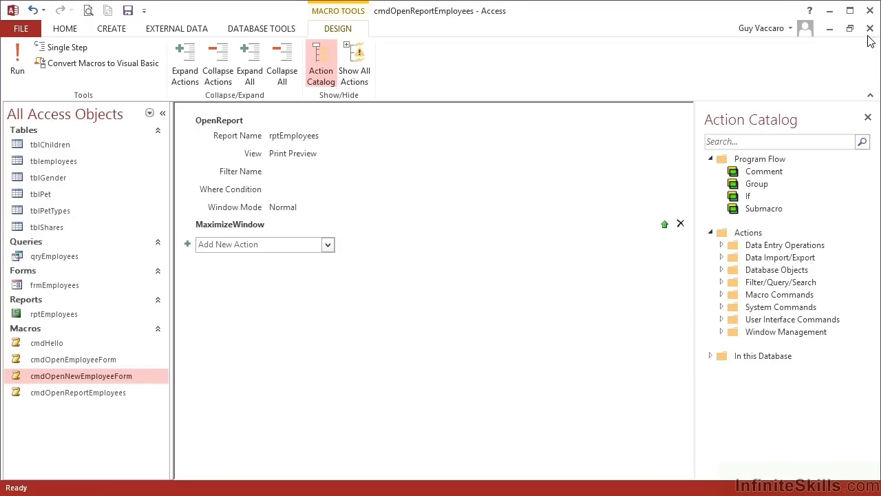
# Close the macro designer, run cmdOpenReportEmployees to preview rptEmployees, then close the preview.
pyautogui.click(870, 28)
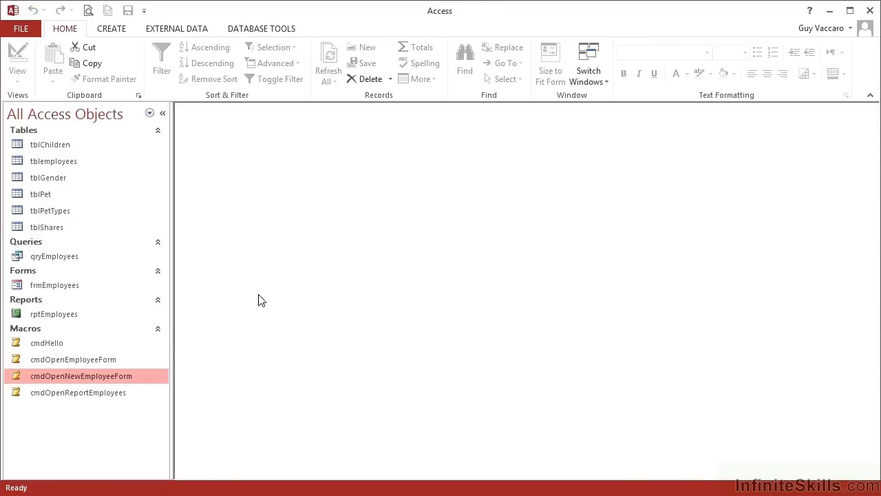
pyautogui.click(67, 394)
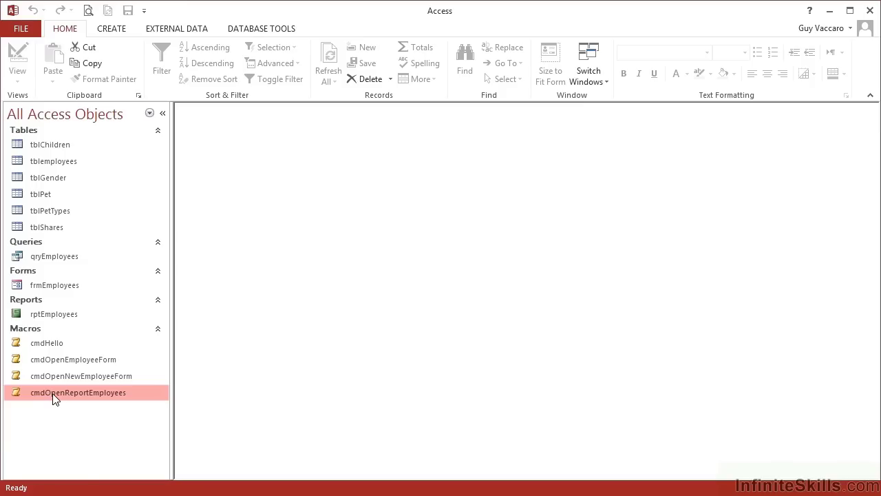
pyautogui.doubleClick(56, 398)
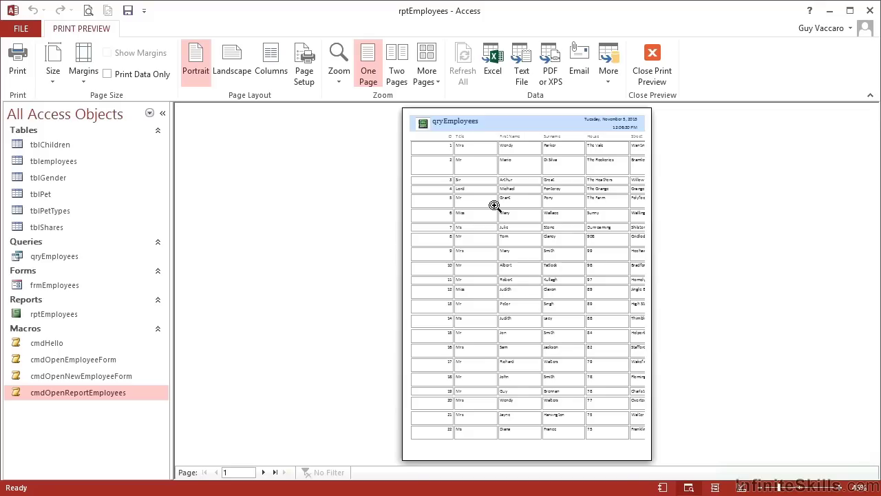
pyautogui.click(653, 63)
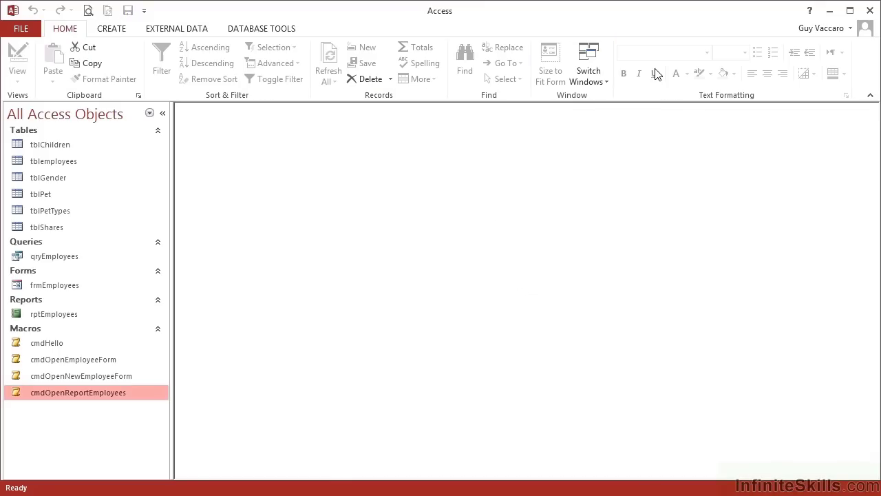
pyautogui.click(81, 362)
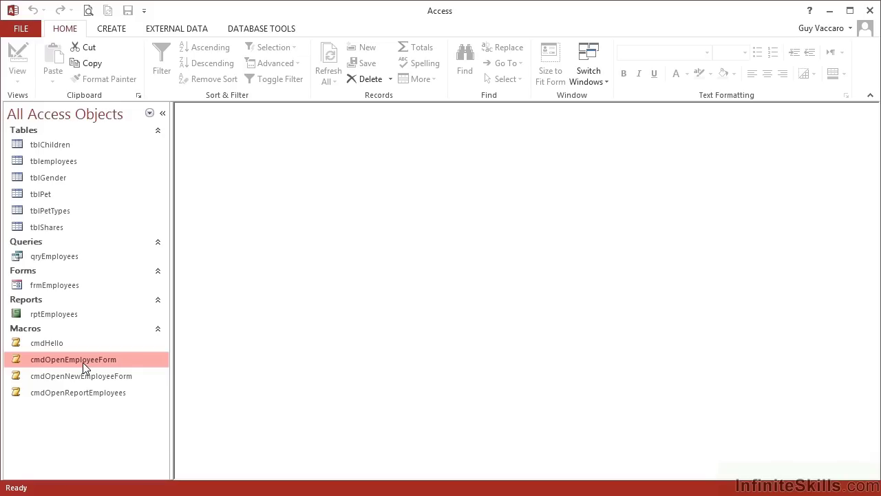
pyautogui.click(120, 380)
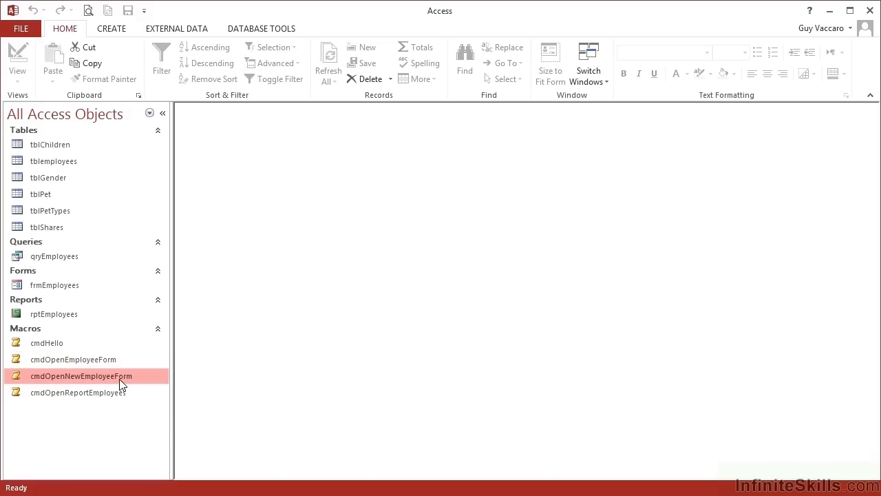
pyautogui.click(126, 398)
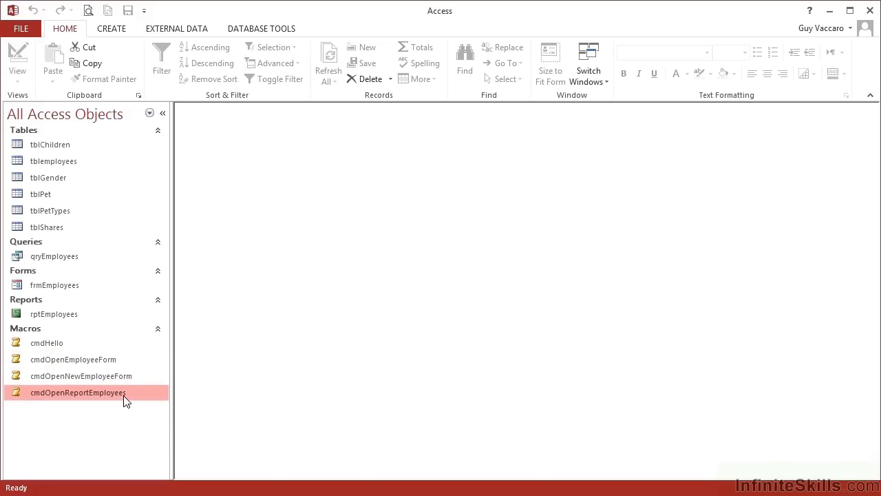